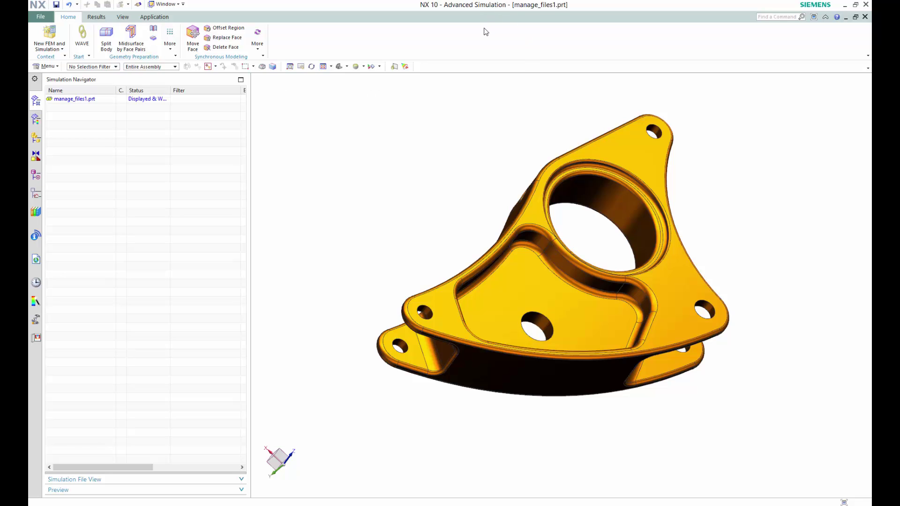
Step: Switch to Design Simulation and create a new FEM and simulation with the NX NASTRAN DESIGN solver and Structural analysis type
click(155, 18)
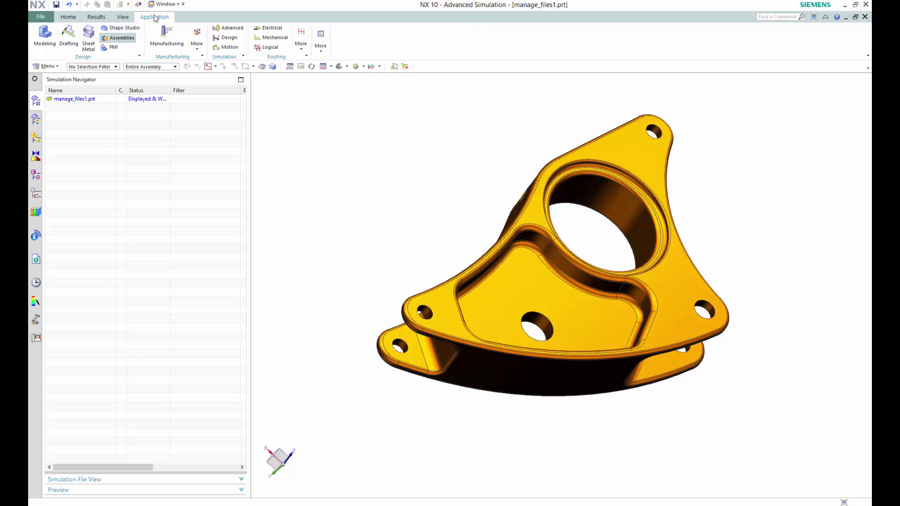
click(225, 38)
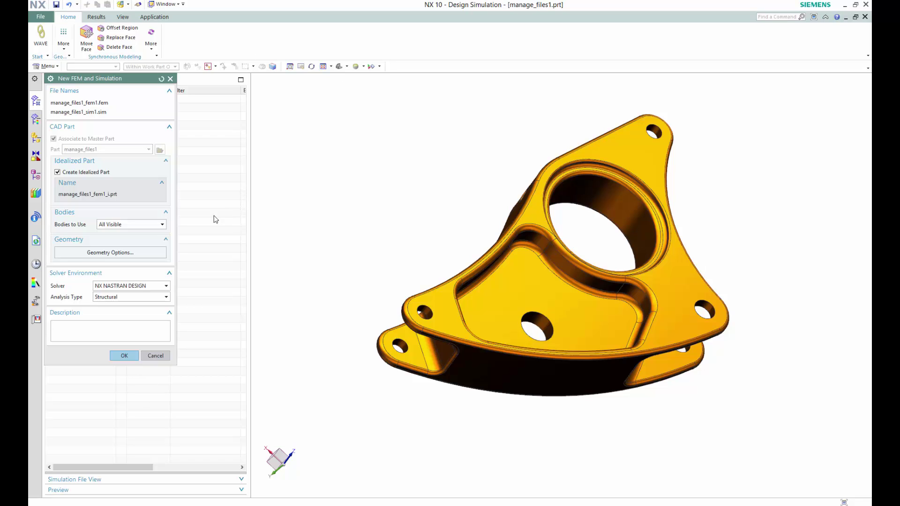
click(137, 286)
click(137, 285)
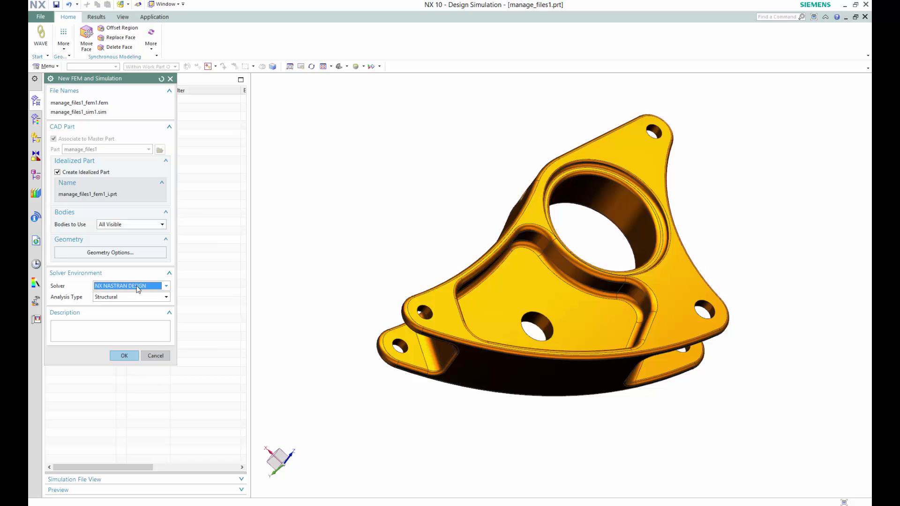
click(126, 299)
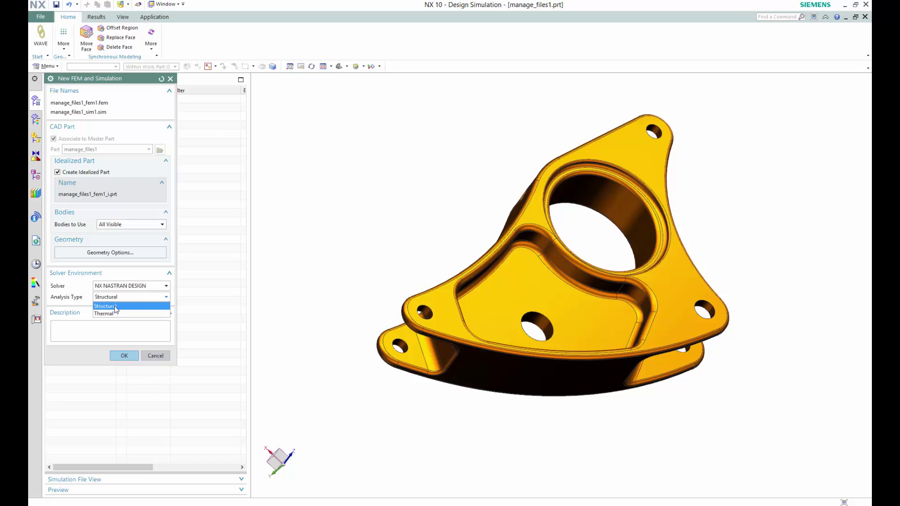
click(110, 306)
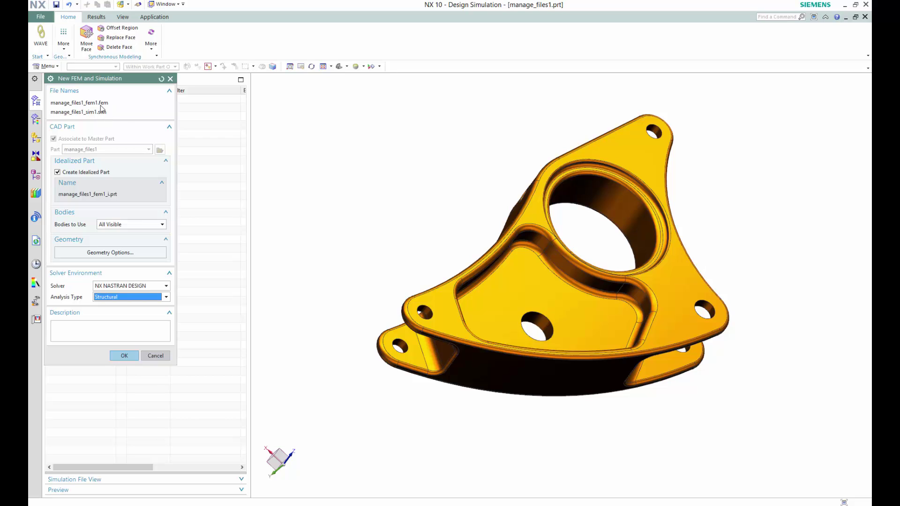
double_click(99, 79)
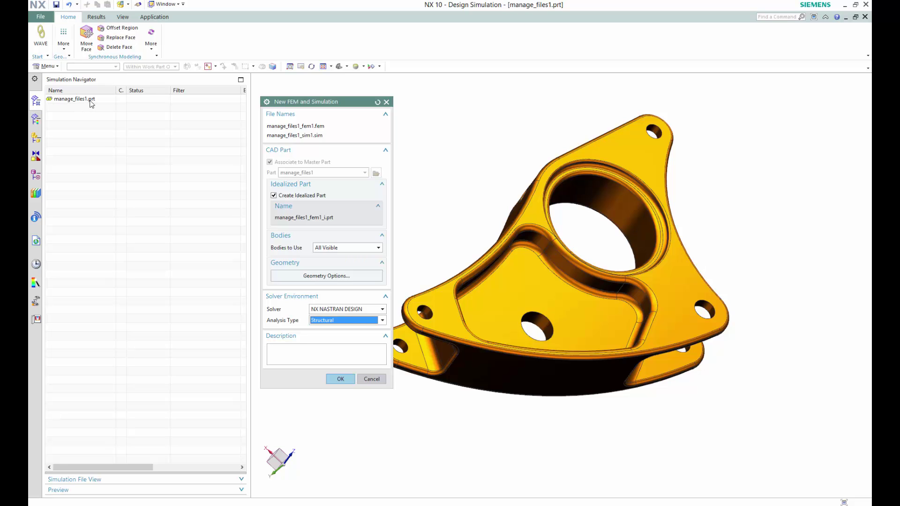
click(341, 378)
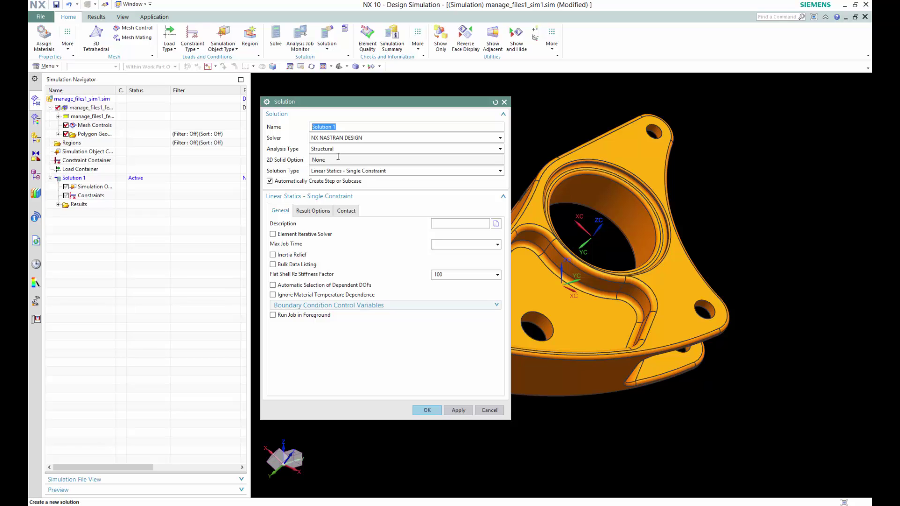
Step: Name the new solution Part_A_aNALYSIS_SCENARIO1
click(344, 125)
drag(338, 125, 310, 127)
text(par)
text(t_A_aNALYSIS_SCENARIO1)
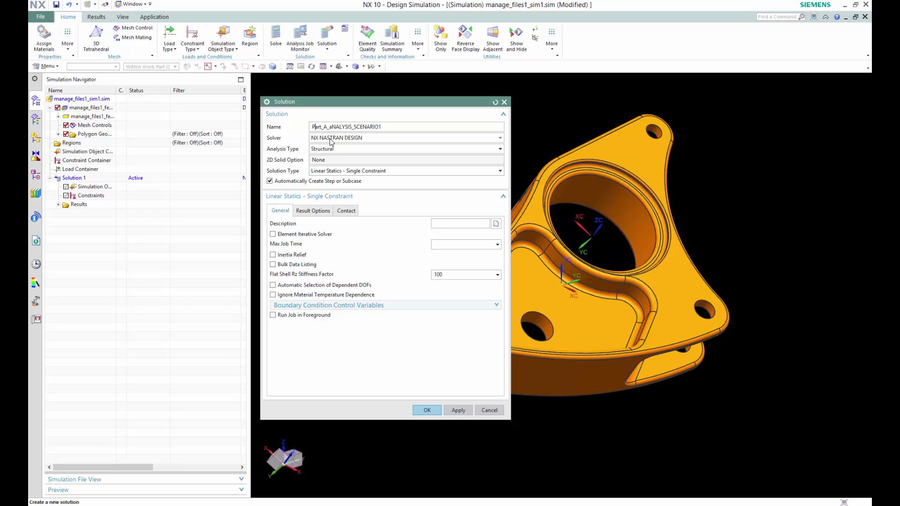
key(Tab)
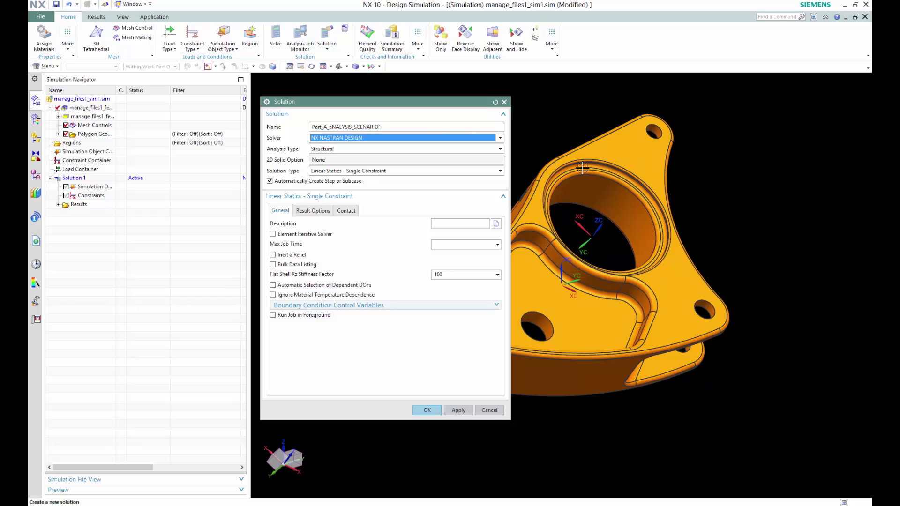
click(320, 159)
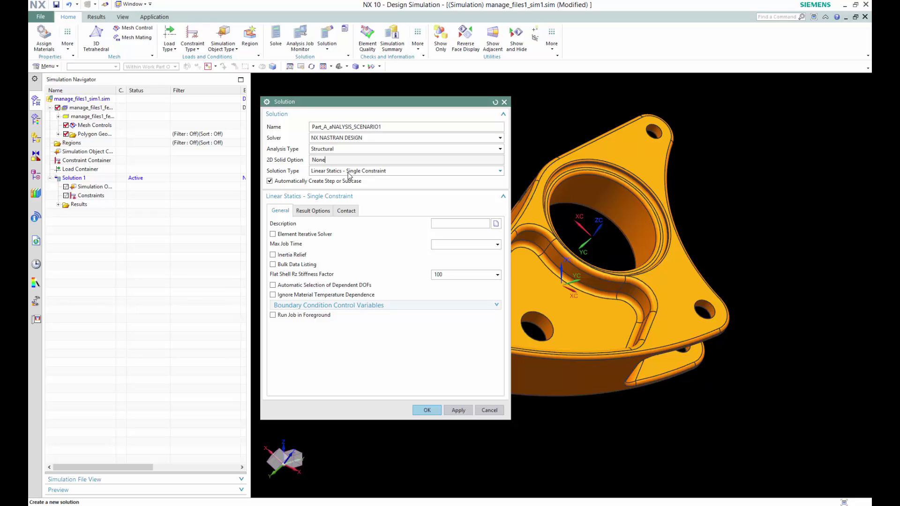
Step: Try the Vibration Modes and Linear Buckling solution types, and return to Linear Statics - Single Constraint
click(335, 171)
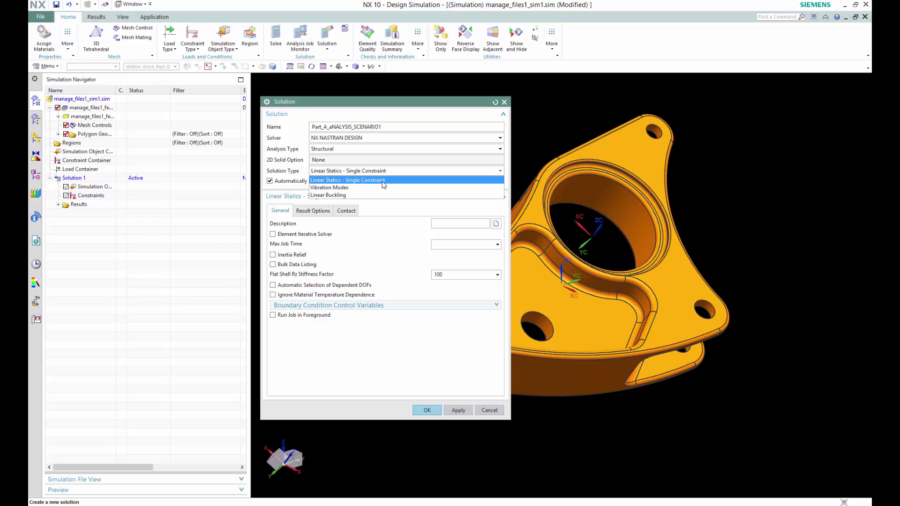
click(349, 188)
click(343, 173)
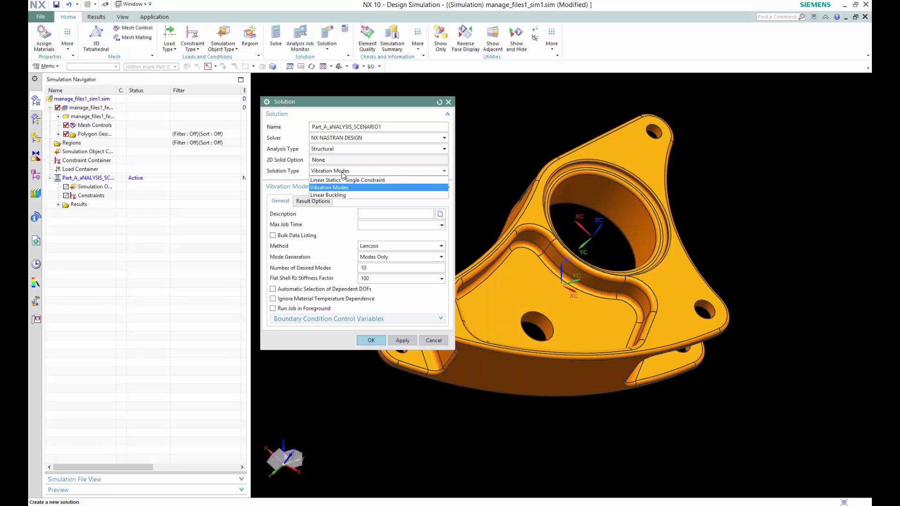
click(337, 195)
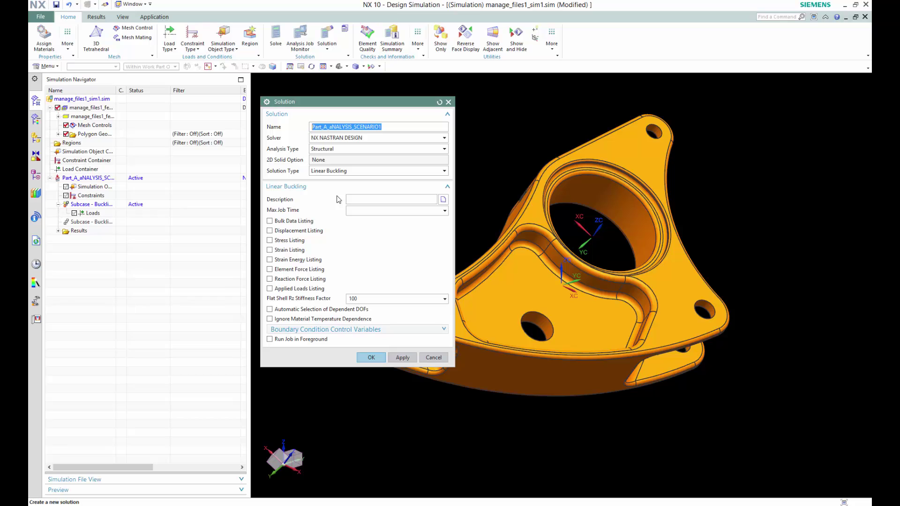
click(338, 171)
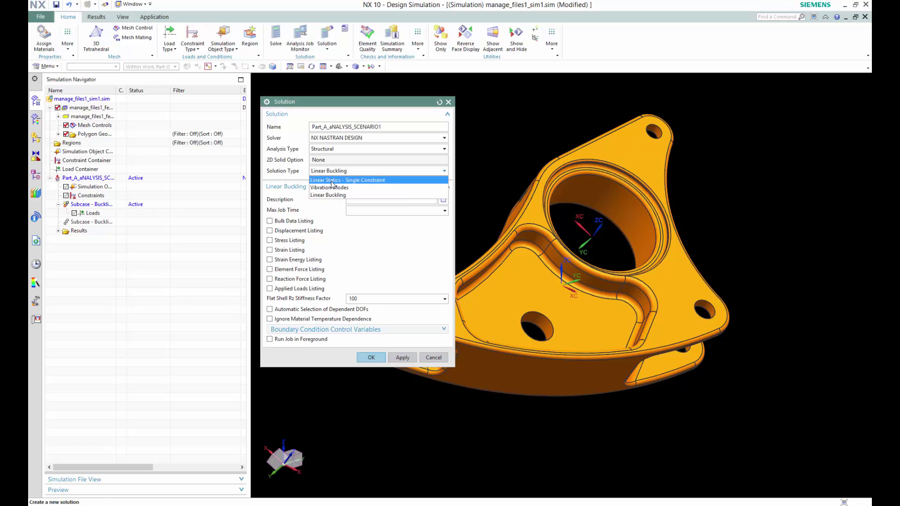
click(338, 178)
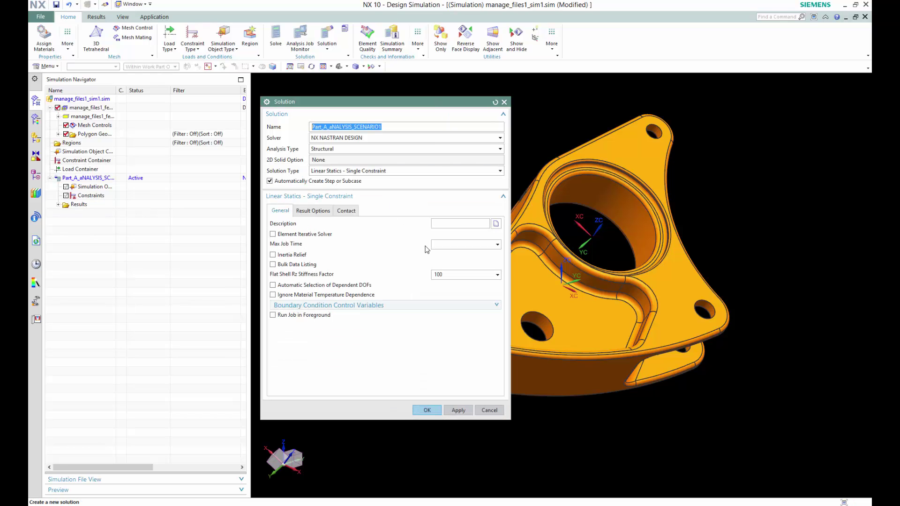
click(345, 171)
click(341, 189)
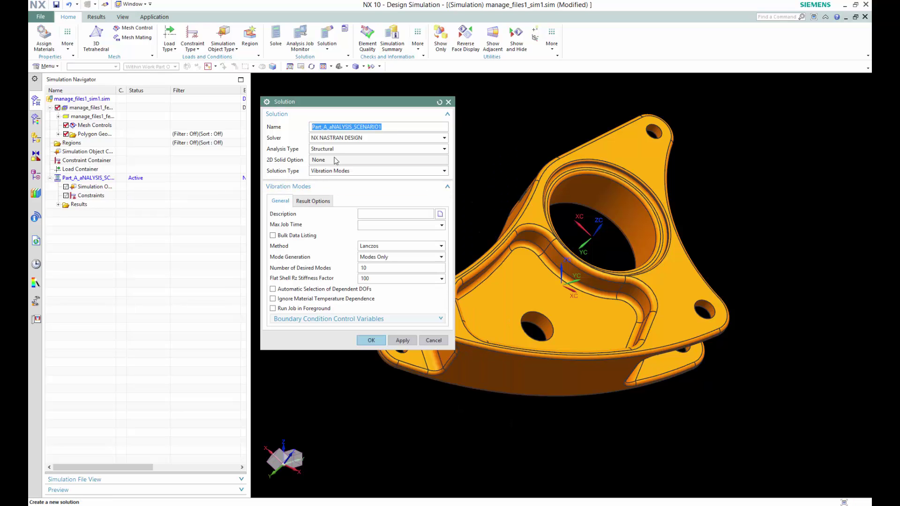
click(331, 172)
click(337, 177)
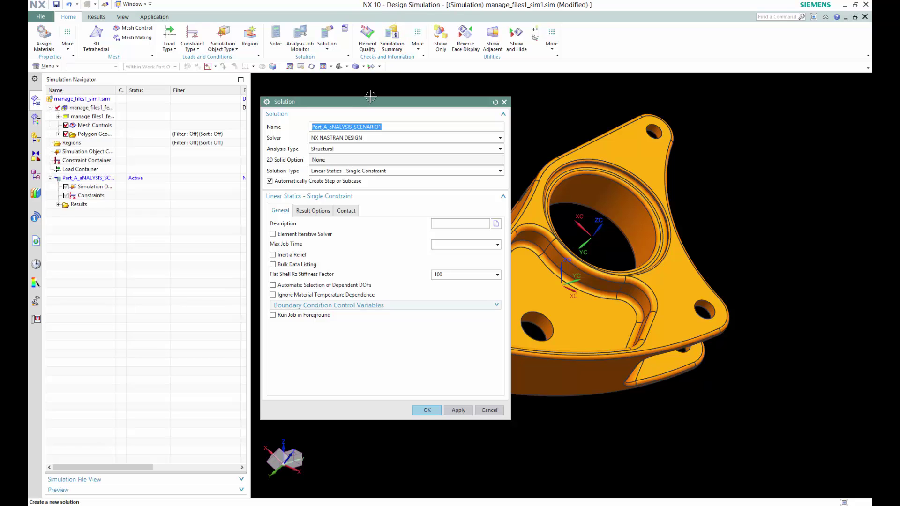
Step: Correct the capitalization in the solution name so that it reads Part_A_ANALYSIS_SCENARIO1
click(346, 127)
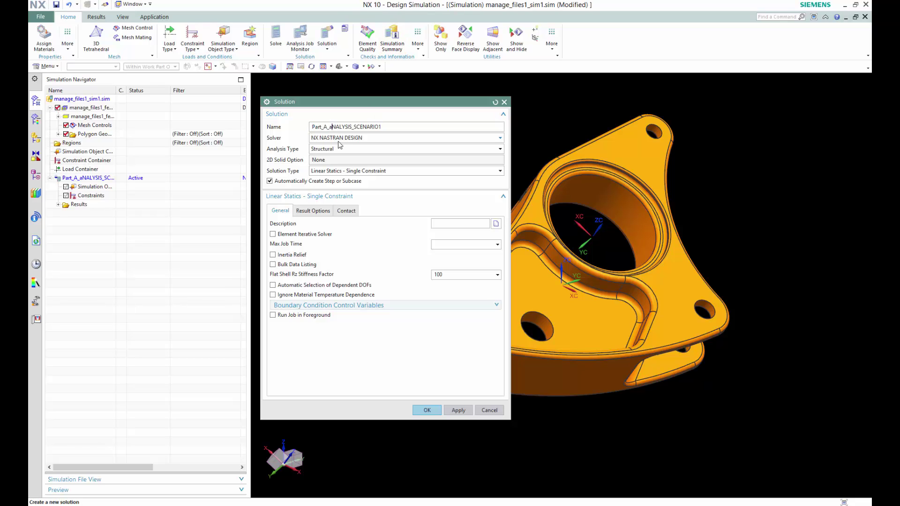
key(BackSpace)
text(A)
Step: Examine the solution's general settings, including the maximum job time choices and the flat shell Rz stiffness factor
click(293, 236)
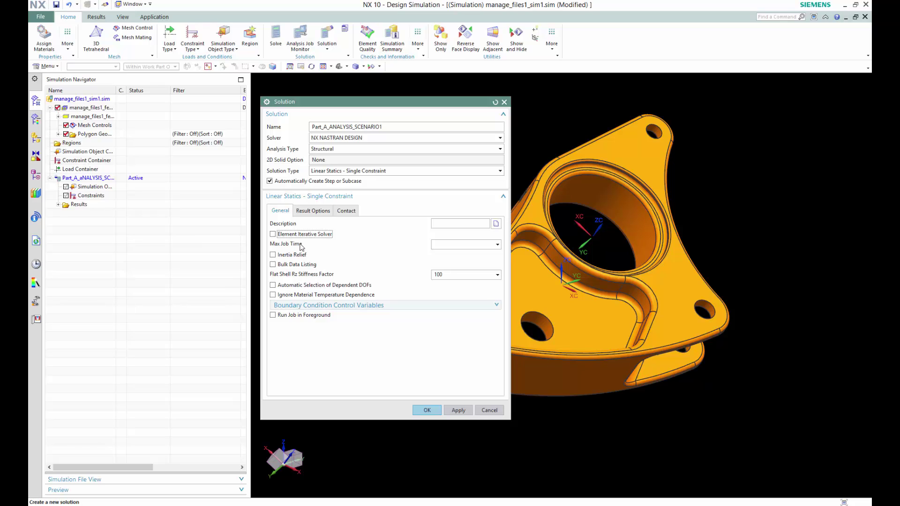
click(494, 246)
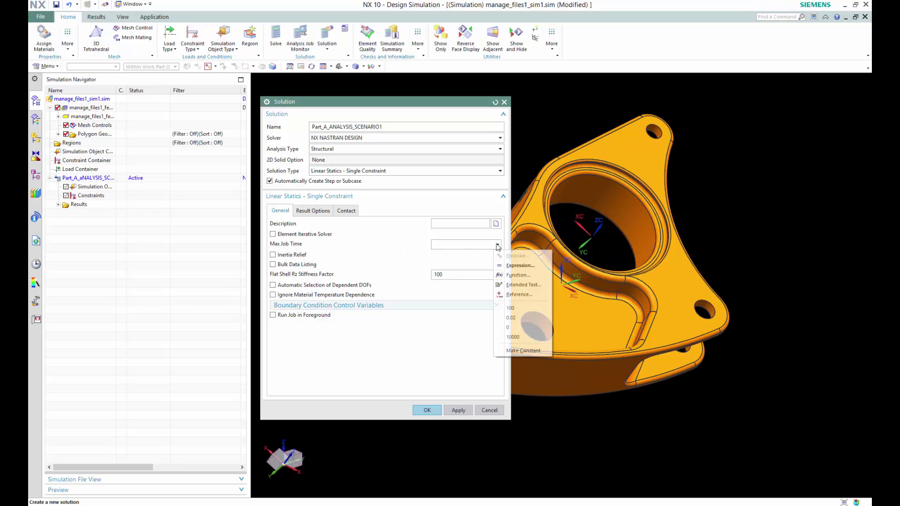
click(478, 247)
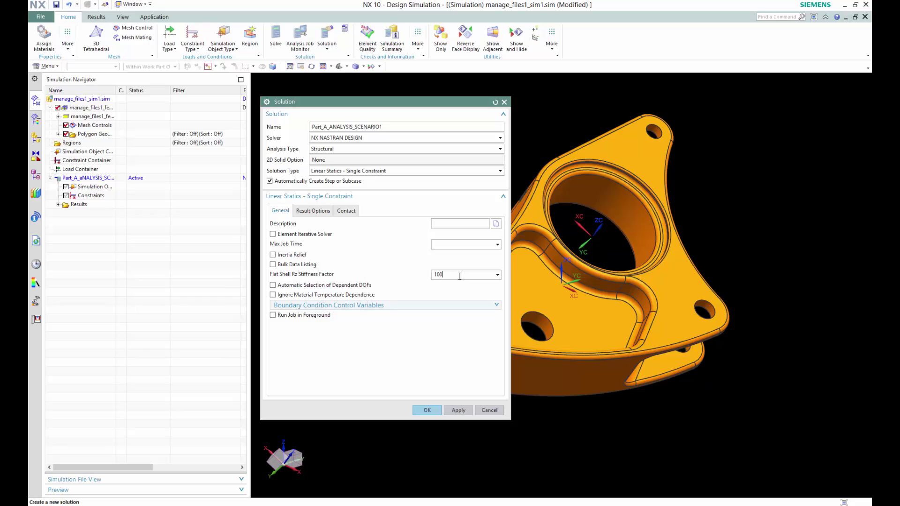
drag(459, 276, 429, 278)
Step: Enable the displacement, stress, strain, reaction force and element force listings in the solution's result options
click(305, 214)
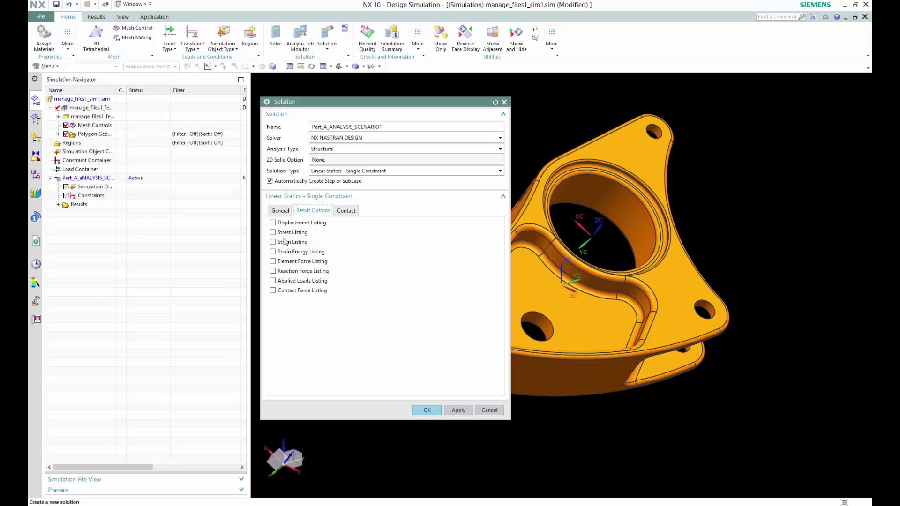
click(272, 222)
click(273, 232)
click(272, 242)
click(273, 271)
click(273, 261)
Step: Check the solution's contact parameters and create the Linear Statics - Single Constraint solution
click(347, 211)
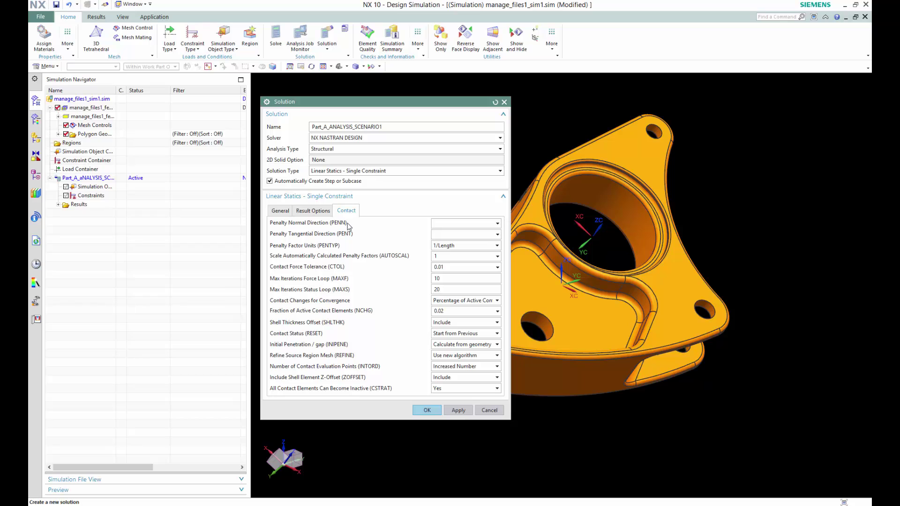
click(281, 211)
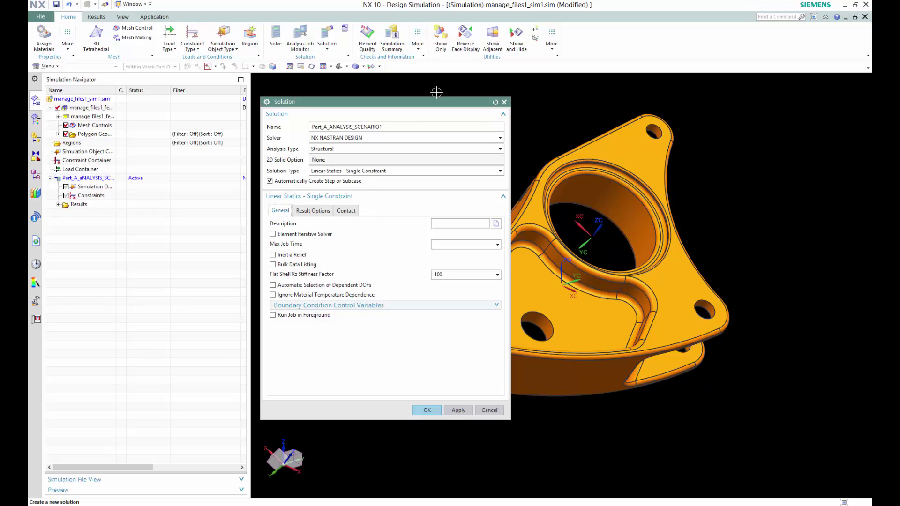
click(427, 411)
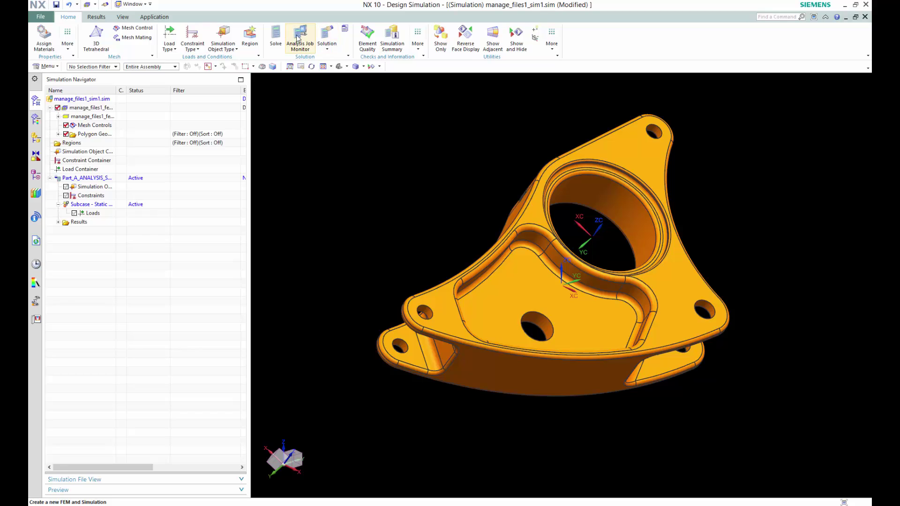
mouse_move(835, 193)
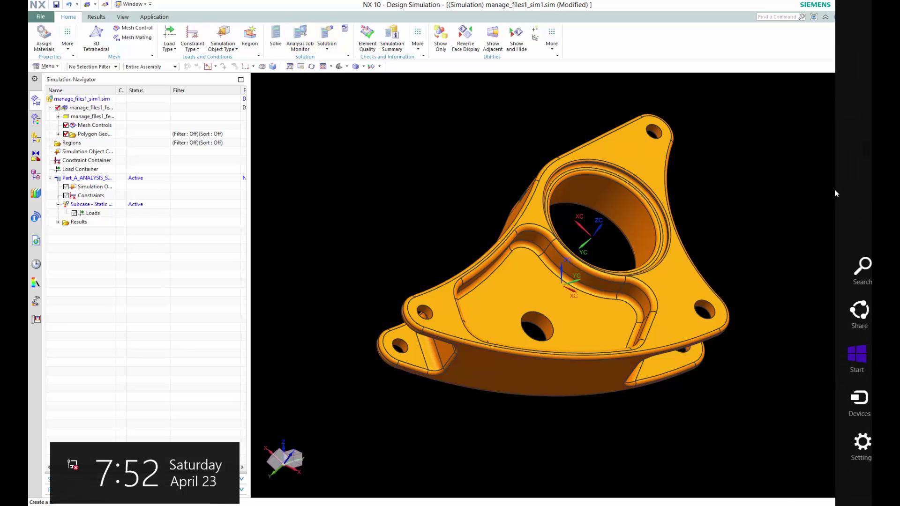
click(170, 47)
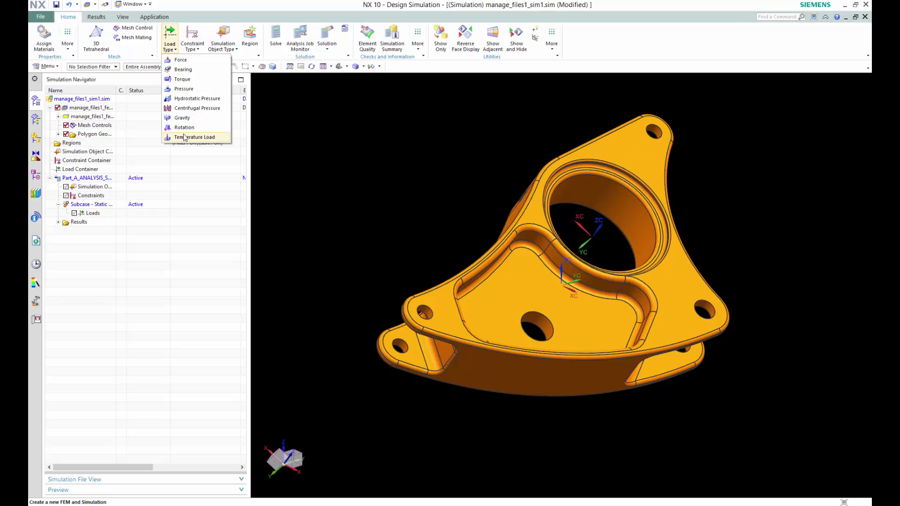
mouse_move(223, 45)
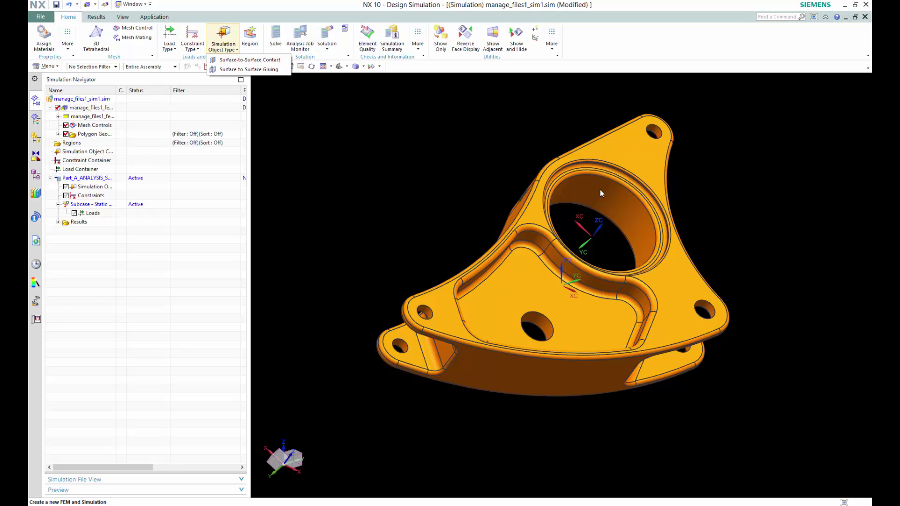
middle_drag(601, 193, 585, 203)
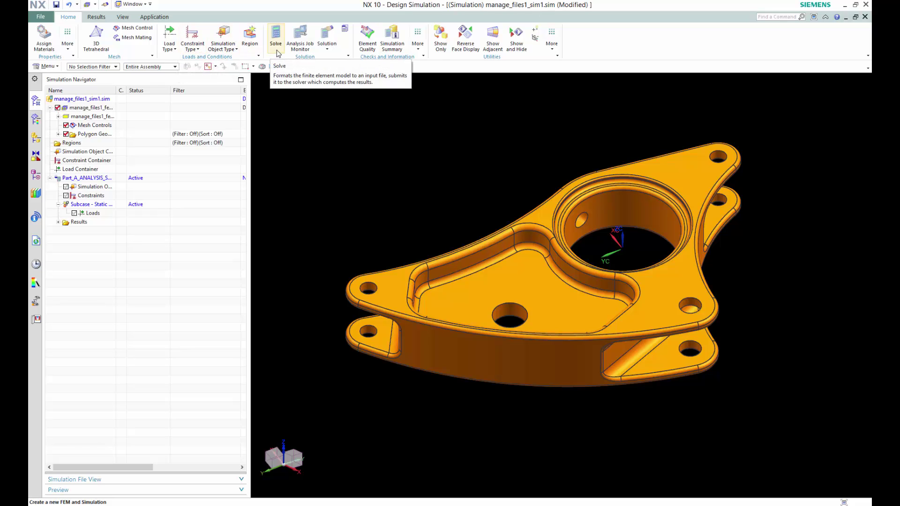
click(327, 49)
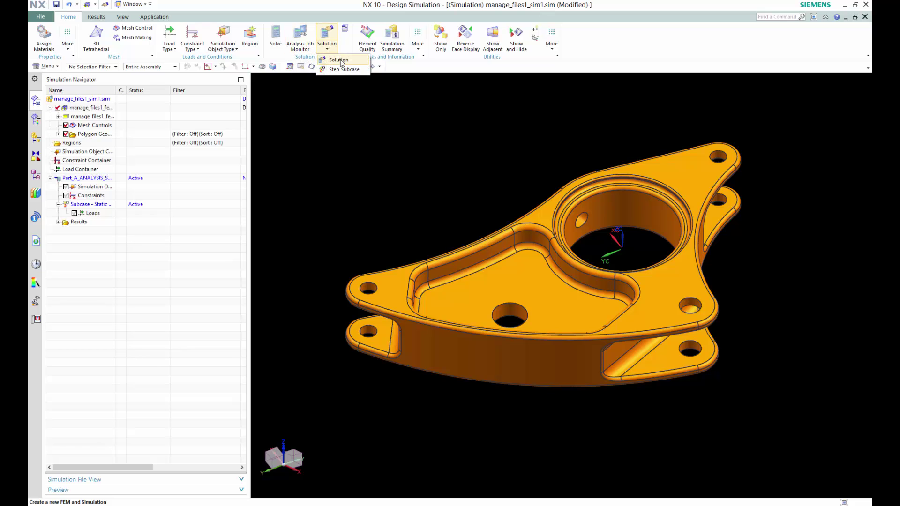
click(352, 135)
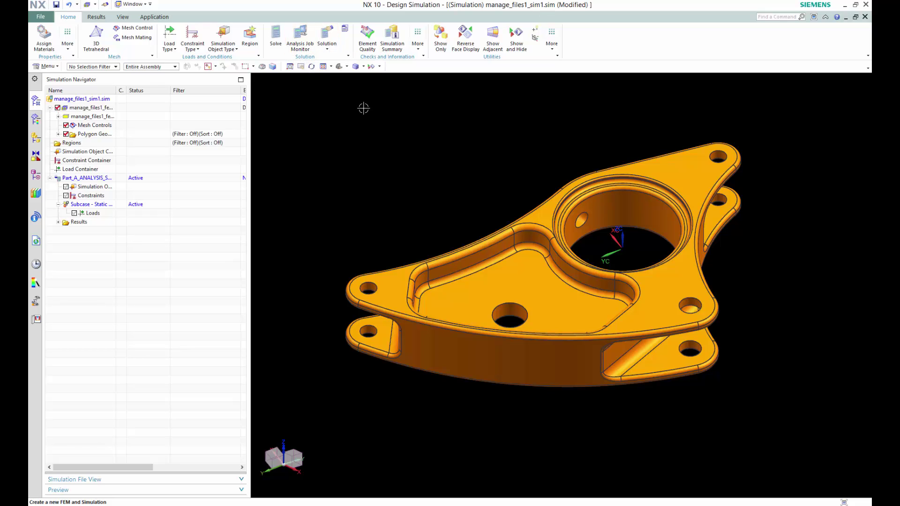
click(367, 40)
middle_drag(367, 163, 384, 176)
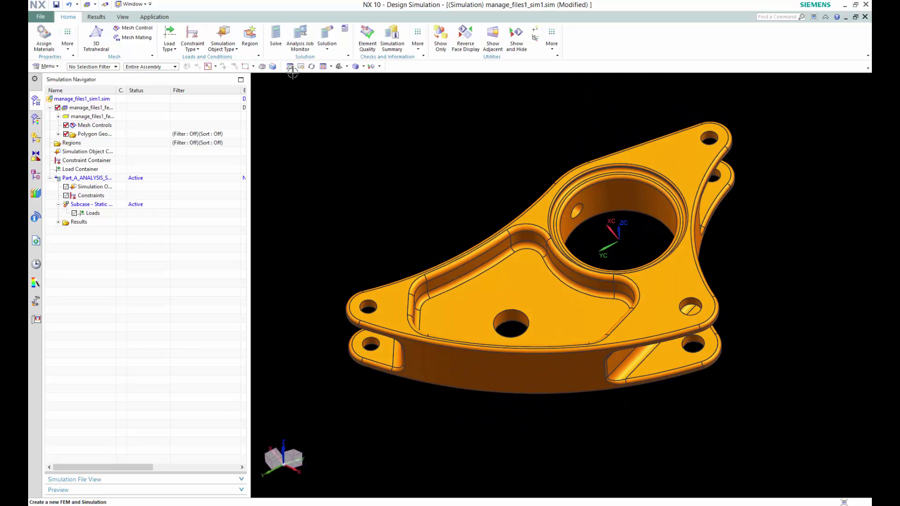